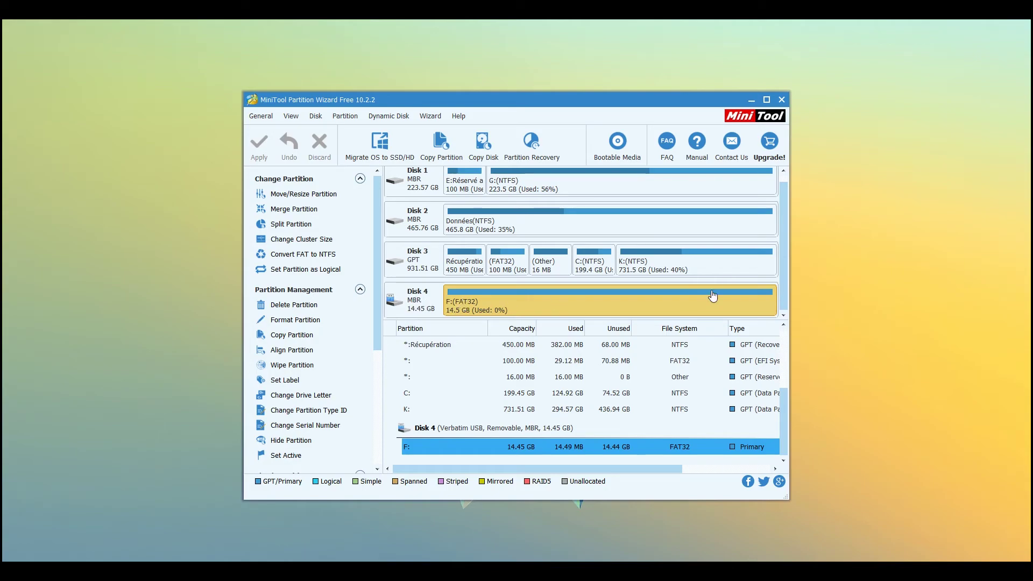
- Delete the F: partition on Disk 4 and create a primary FAT32 partition in the freed space
{"action": "right_click", "coordinate": [476, 300]}
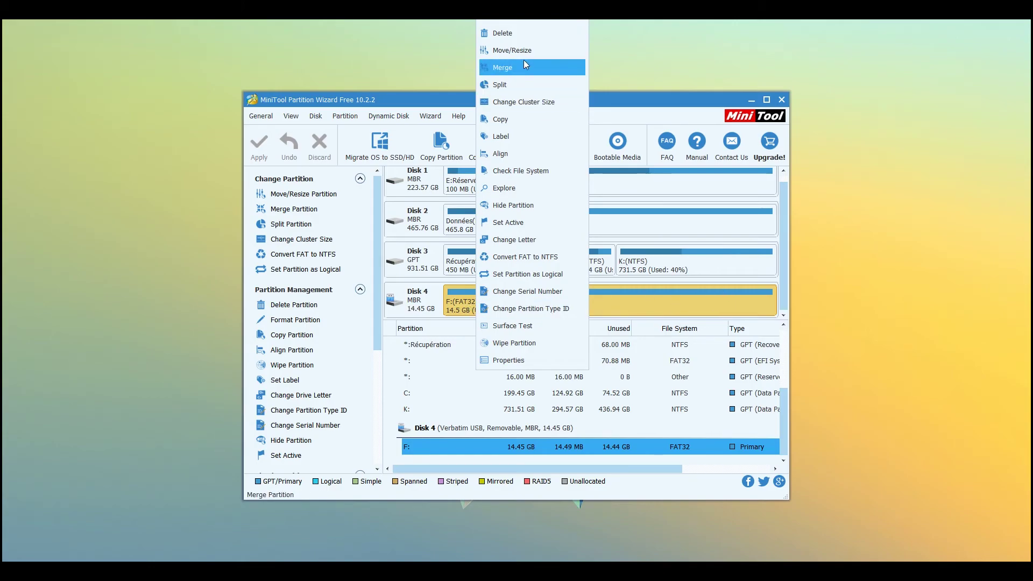
{"action": "left_click", "coordinate": [524, 32]}
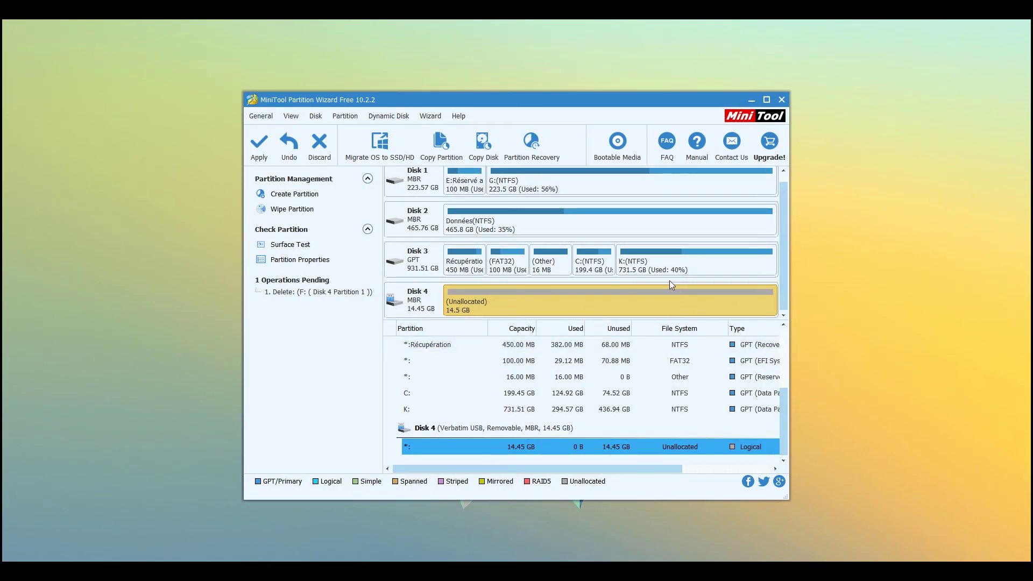
{"action": "right_click", "coordinate": [467, 306]}
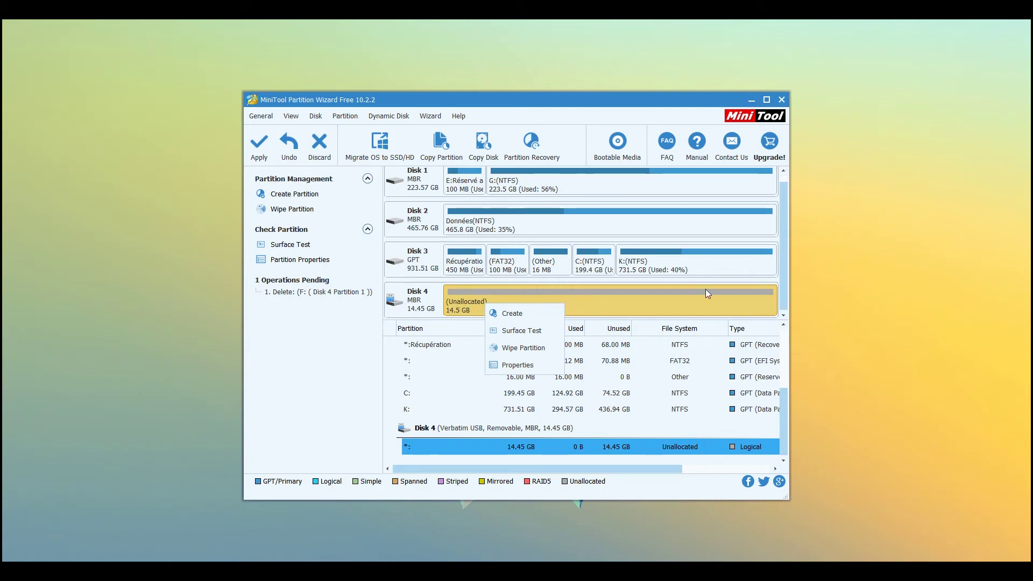
{"action": "left_click", "coordinate": [516, 312]}
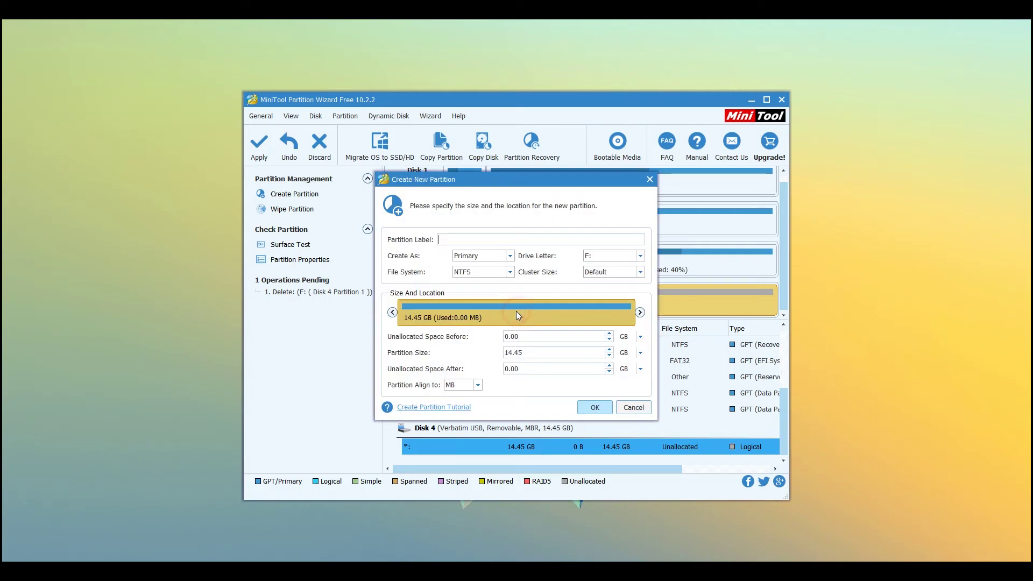
{"action": "left_click", "coordinate": [503, 272]}
{"action": "left_click", "coordinate": [480, 292]}
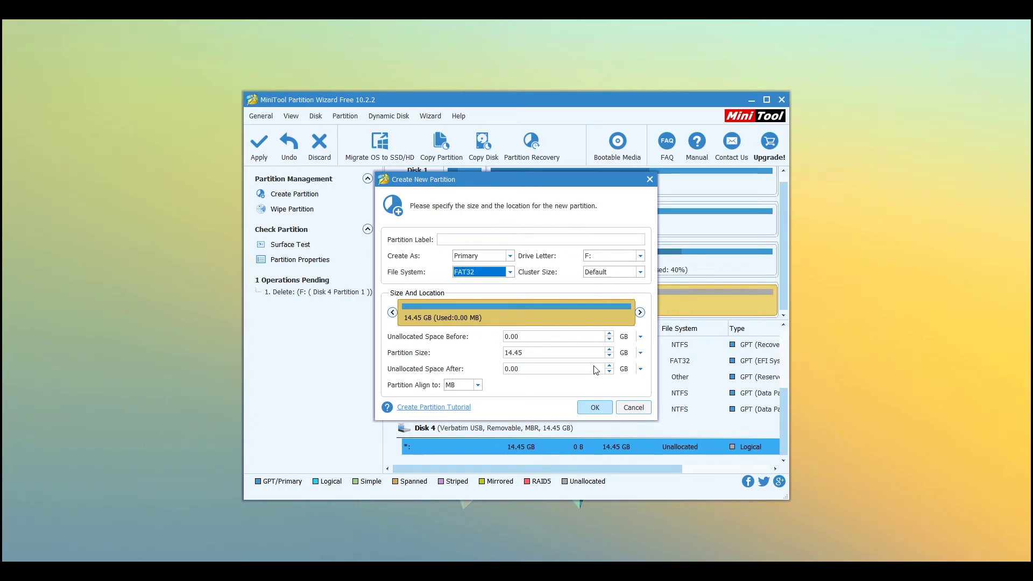
{"action": "left_click", "coordinate": [607, 404]}
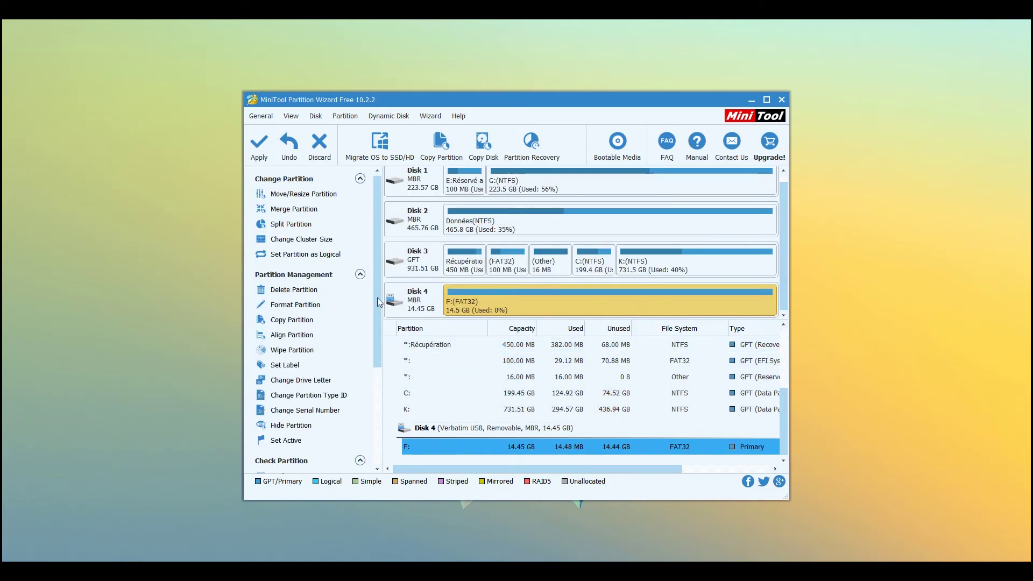
- Discard all pending partition changes and close the partition manager
{"action": "left_click", "coordinate": [317, 155]}
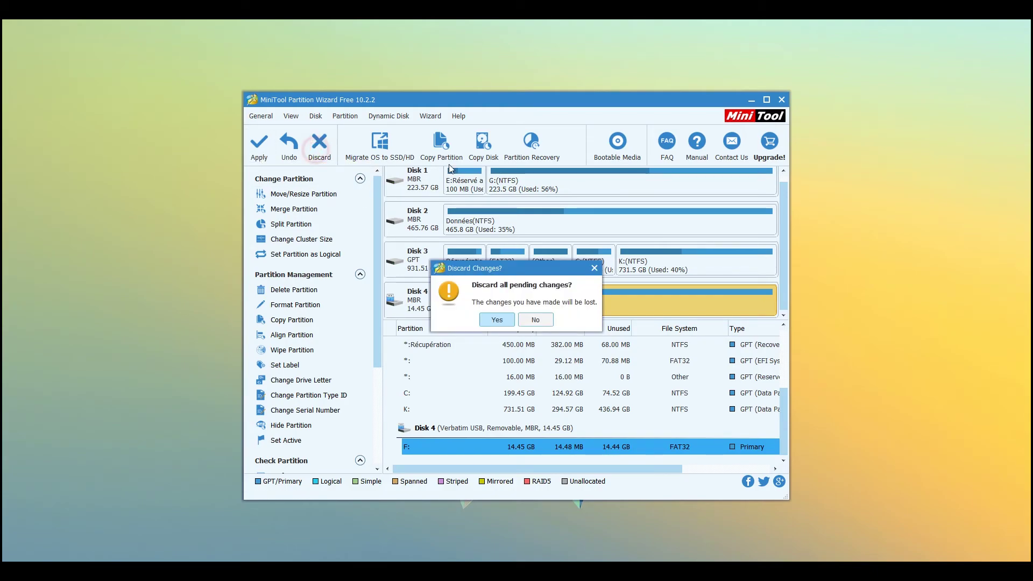
{"action": "left_click", "coordinate": [492, 321]}
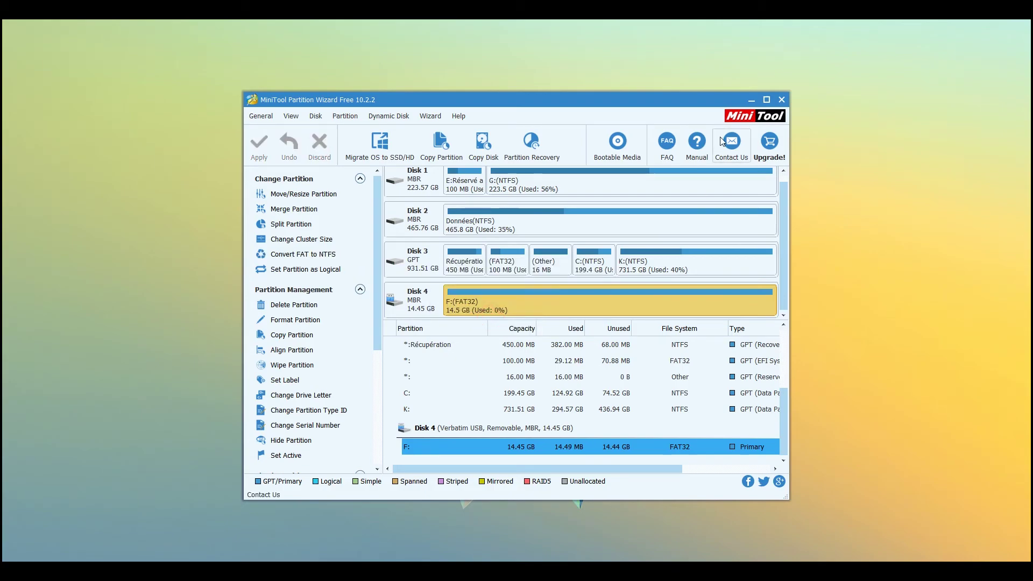
{"action": "left_click", "coordinate": [782, 101]}
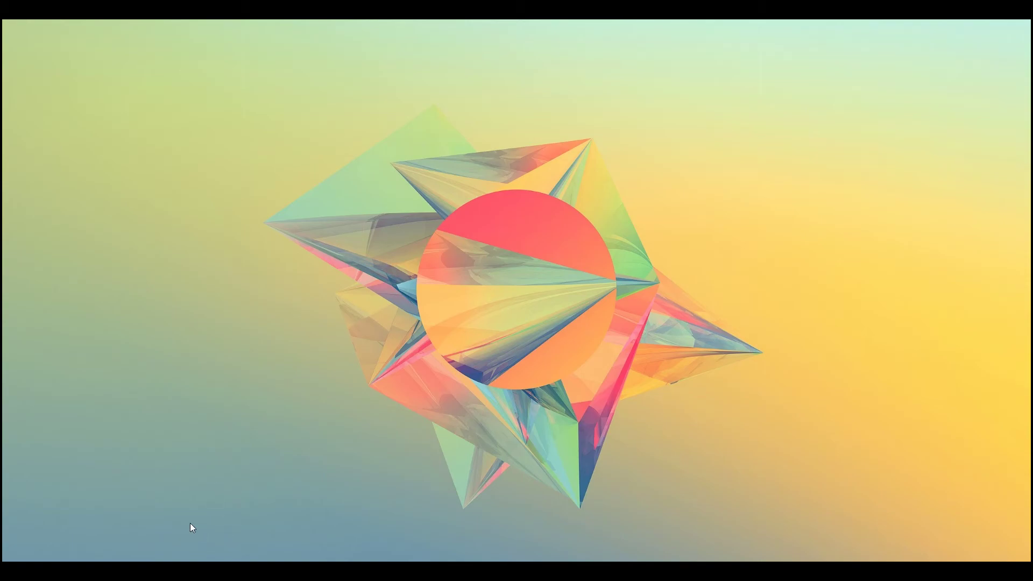
- Switch to Universal USB Installer and select Parrot Security OS as the distribution to put on the USB drive
{"action": "mouse_move", "coordinate": [144, 571]}
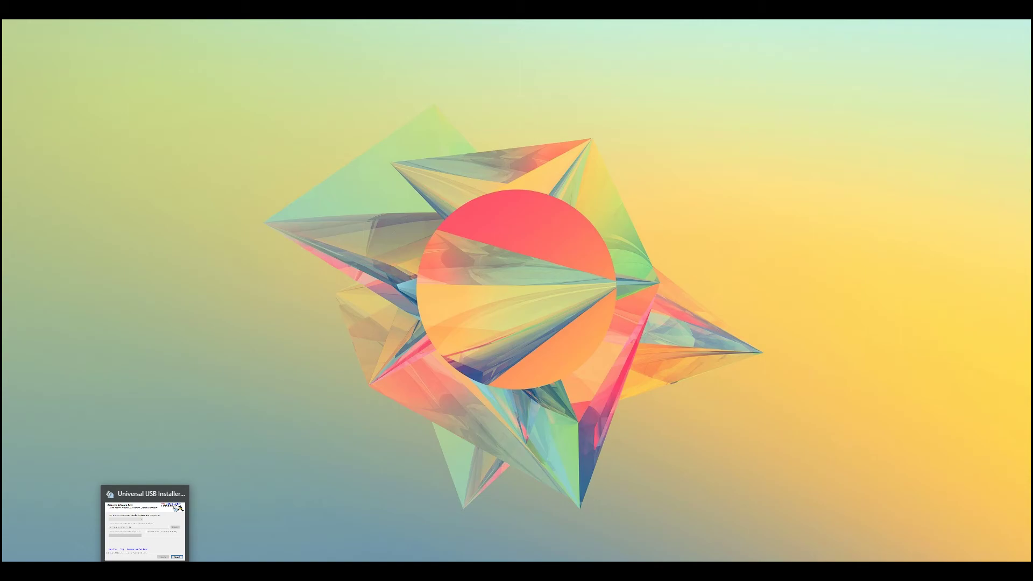
{"action": "left_click", "coordinate": [145, 572]}
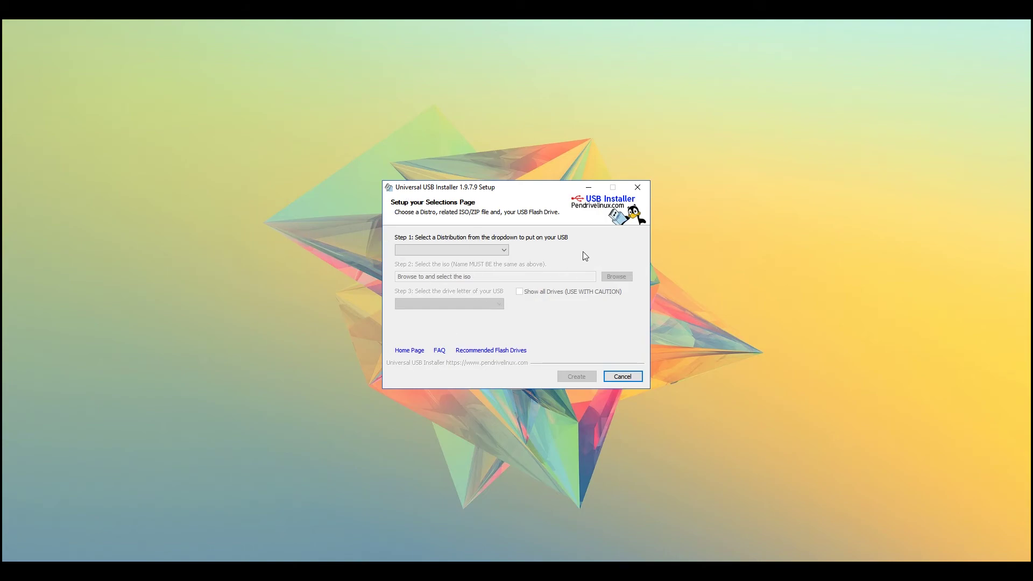
{"action": "left_click", "coordinate": [466, 250]}
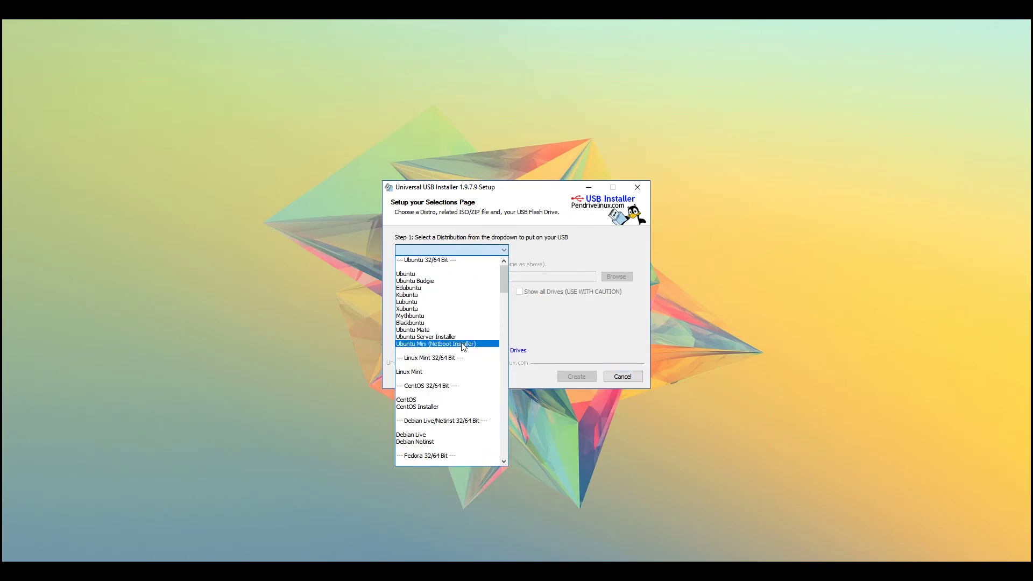
{"action": "scroll", "coordinate": [458, 306], "scroll_direction": "down", "scroll_amount": 10}
{"action": "scroll", "coordinate": [458, 309], "scroll_direction": "down", "scroll_amount": 20}
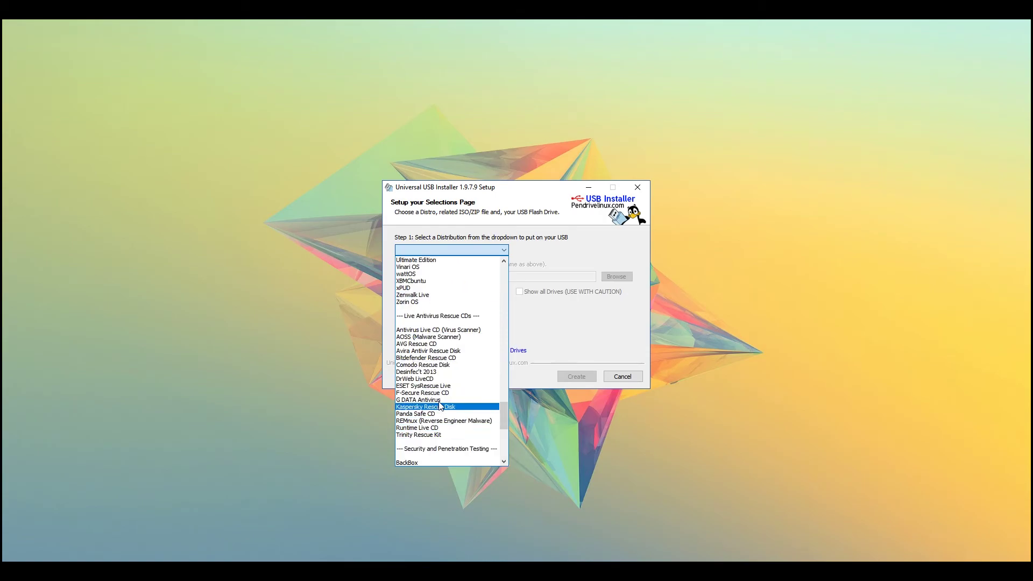
{"action": "scroll", "coordinate": [442, 371], "scroll_direction": "down", "scroll_amount": 5}
{"action": "scroll", "coordinate": [442, 371], "scroll_direction": "down", "scroll_amount": 5}
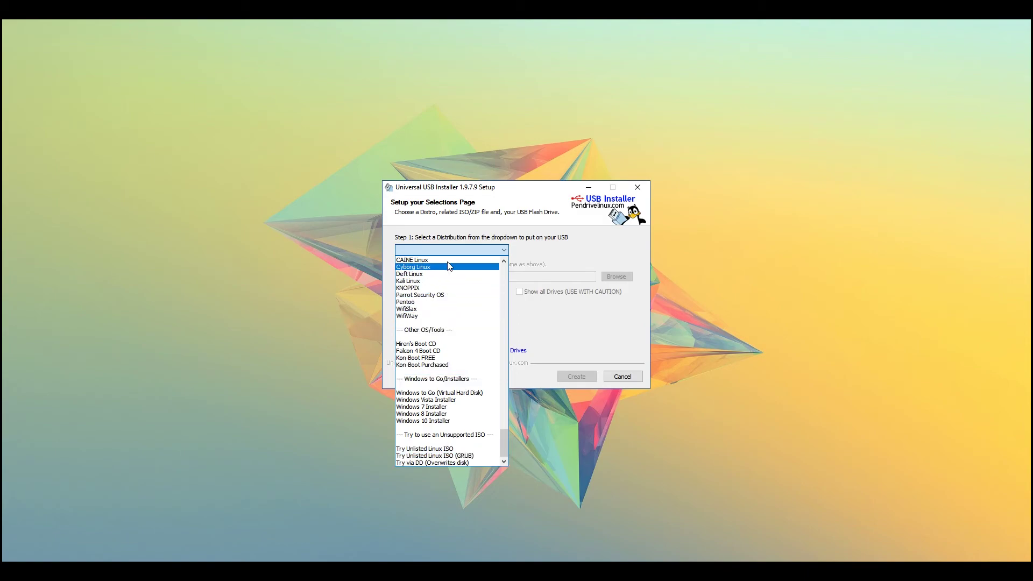
{"action": "scroll", "coordinate": [451, 285], "scroll_direction": "up", "scroll_amount": 2}
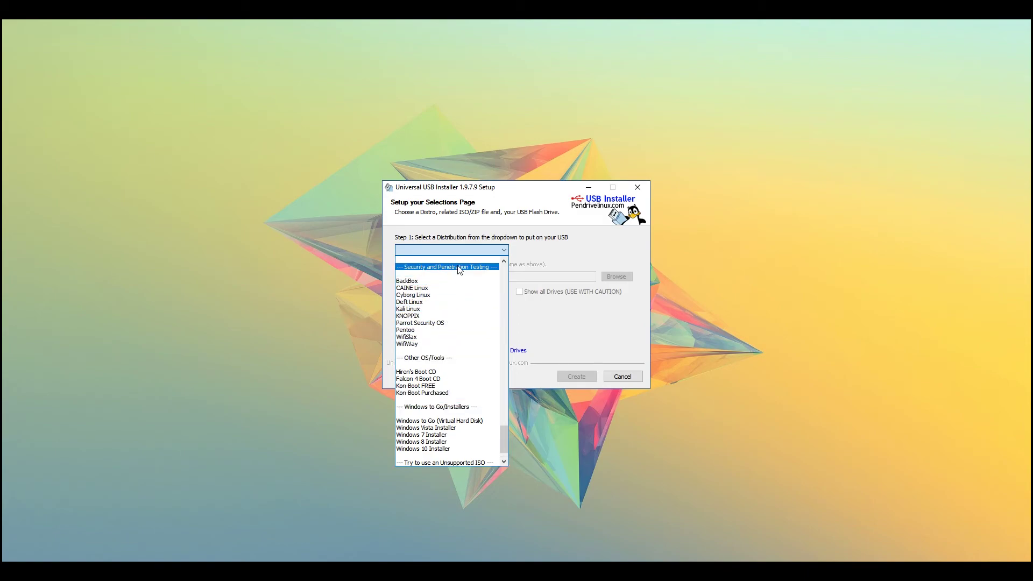
{"action": "left_click", "coordinate": [422, 322]}
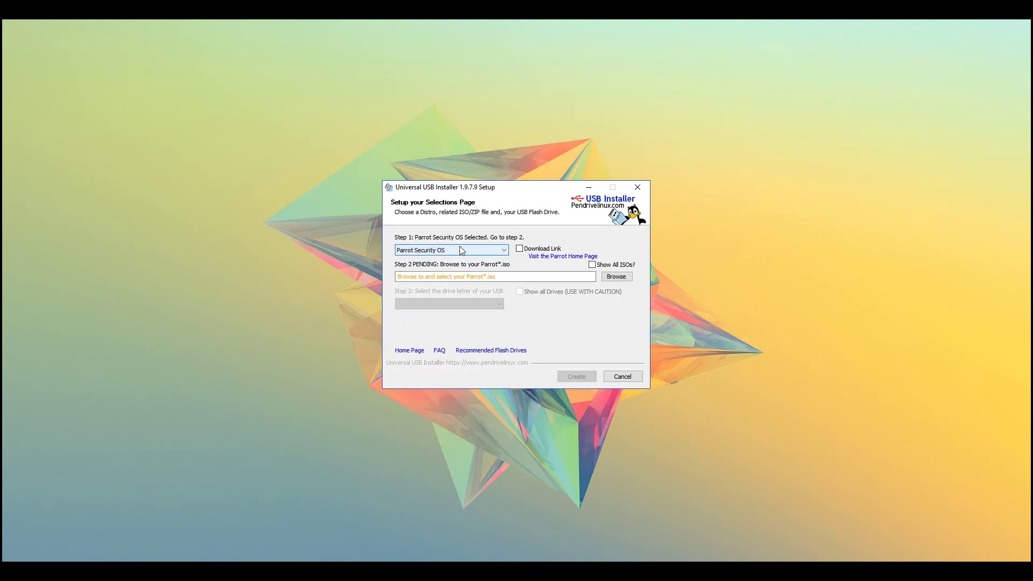
- Choose Parrot-full-3.9_i386.iso from the Téléchargements folder as the source image
{"action": "left_click", "coordinate": [617, 276]}
{"action": "left_click", "coordinate": [614, 304]}
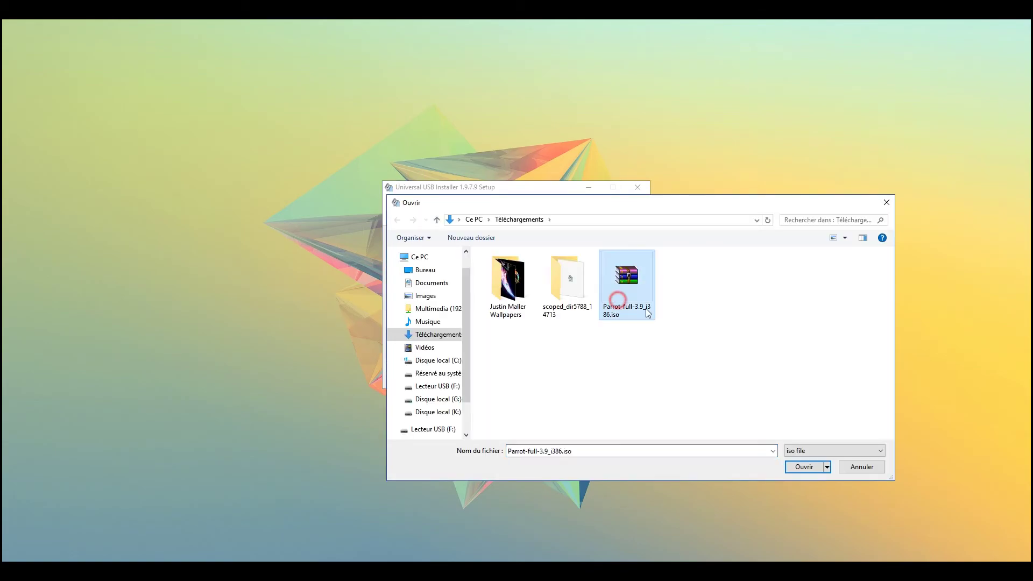
{"action": "left_click", "coordinate": [804, 467]}
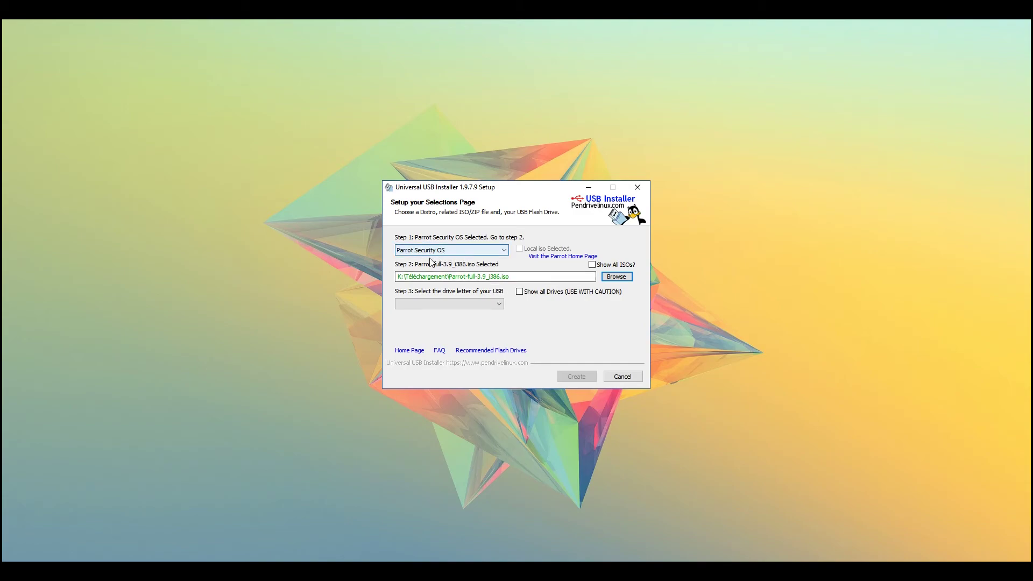
- Select drive F: as the target, create the Parrot USB with the overwrite actions approved, and close the finished installer
{"action": "left_click", "coordinate": [457, 305]}
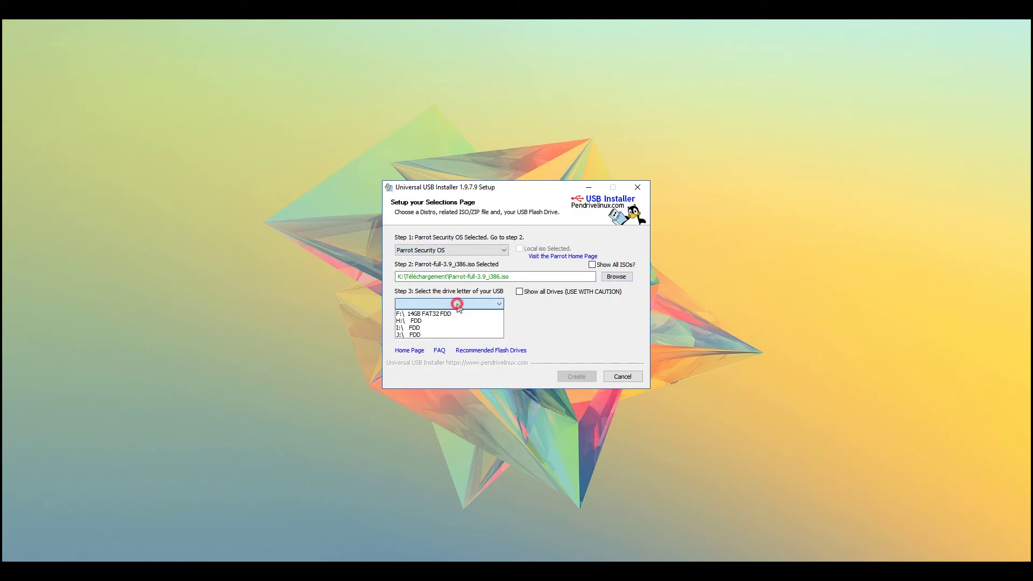
{"action": "left_click", "coordinate": [423, 316]}
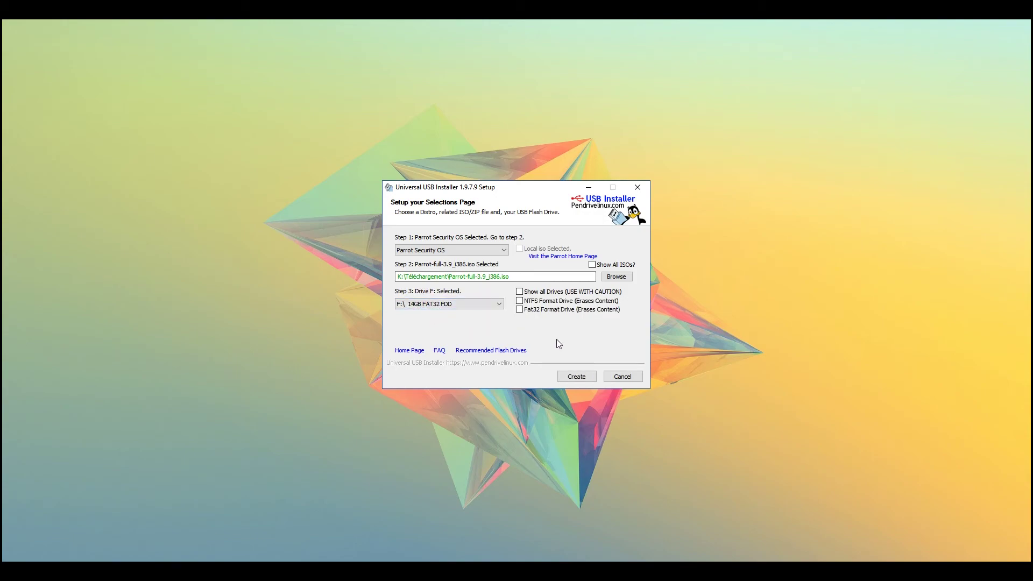
{"action": "left_click", "coordinate": [584, 379]}
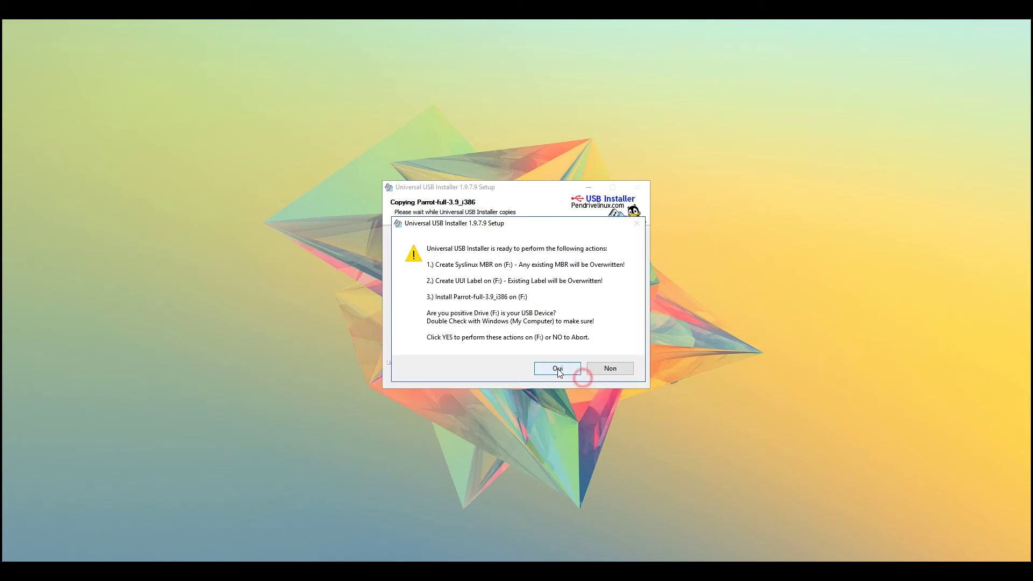
{"action": "left_click", "coordinate": [557, 370]}
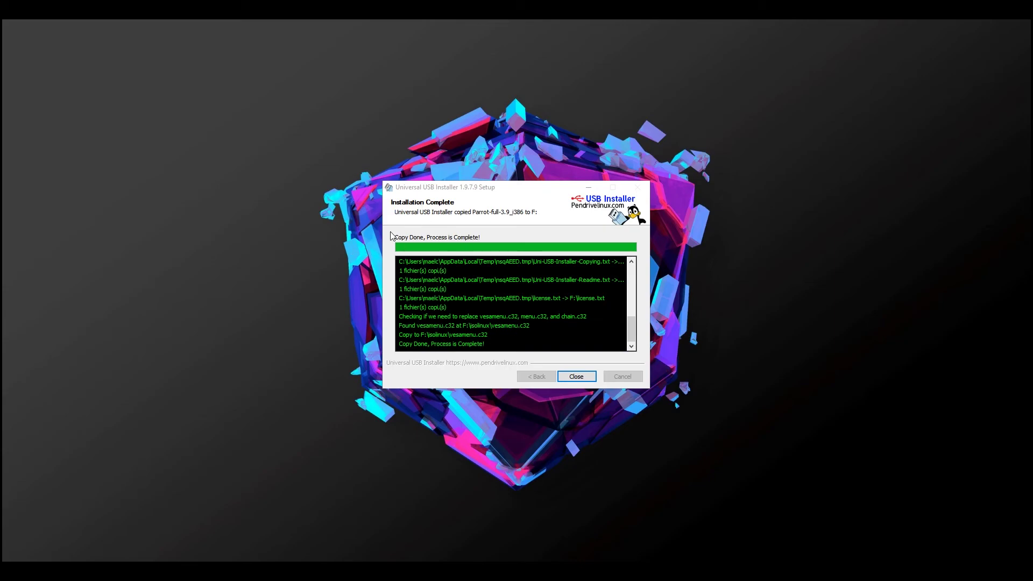
{"action": "left_click", "coordinate": [574, 377]}
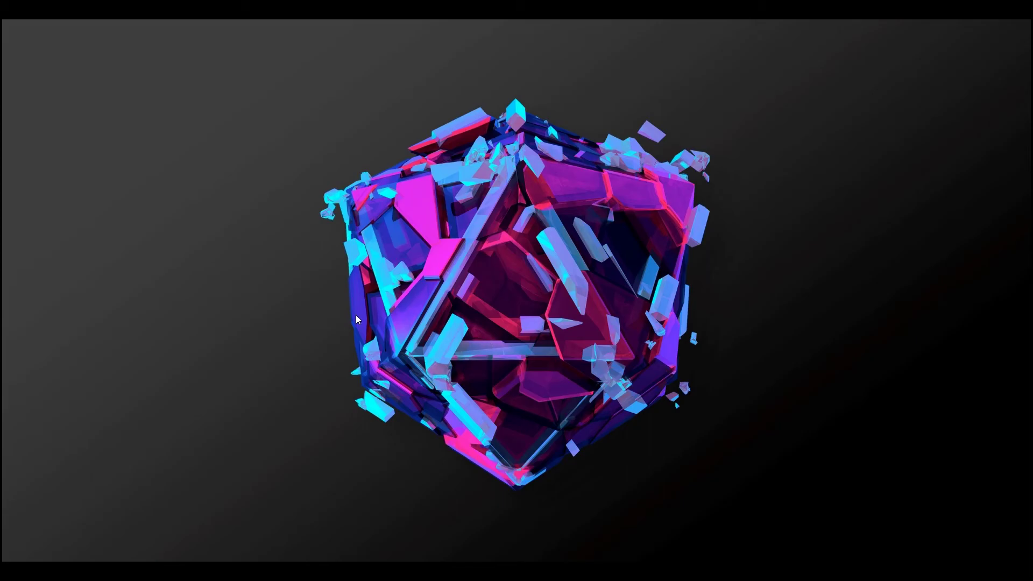
- In MiniTool Partition Wizard, shrink Disk 4's F:UUI partition to 5.00 GB, leaving the unallocated space after it
{"action": "left_click", "coordinate": [606, 206]}
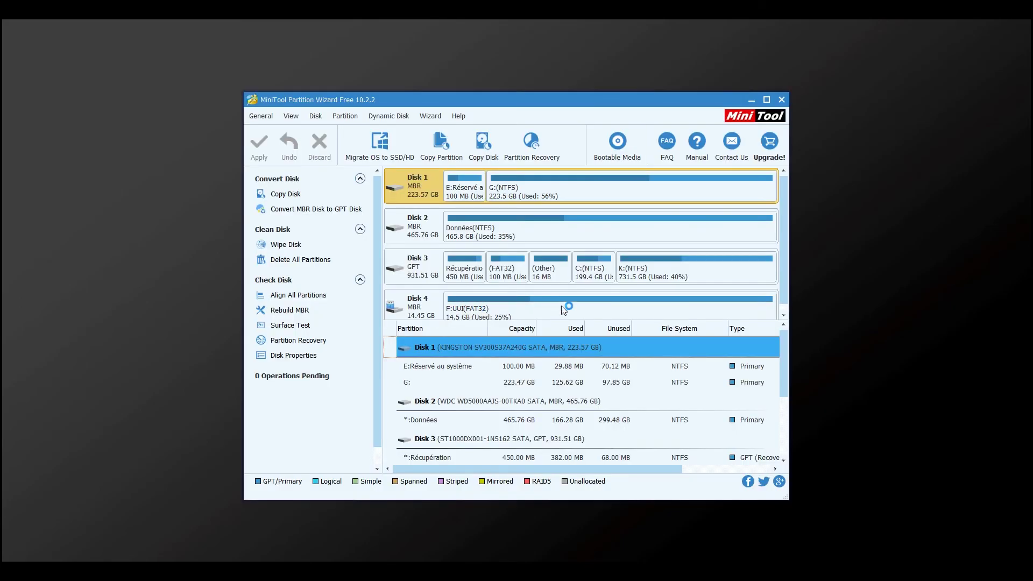
{"action": "left_click", "coordinate": [567, 305]}
{"action": "right_click", "coordinate": [568, 306]}
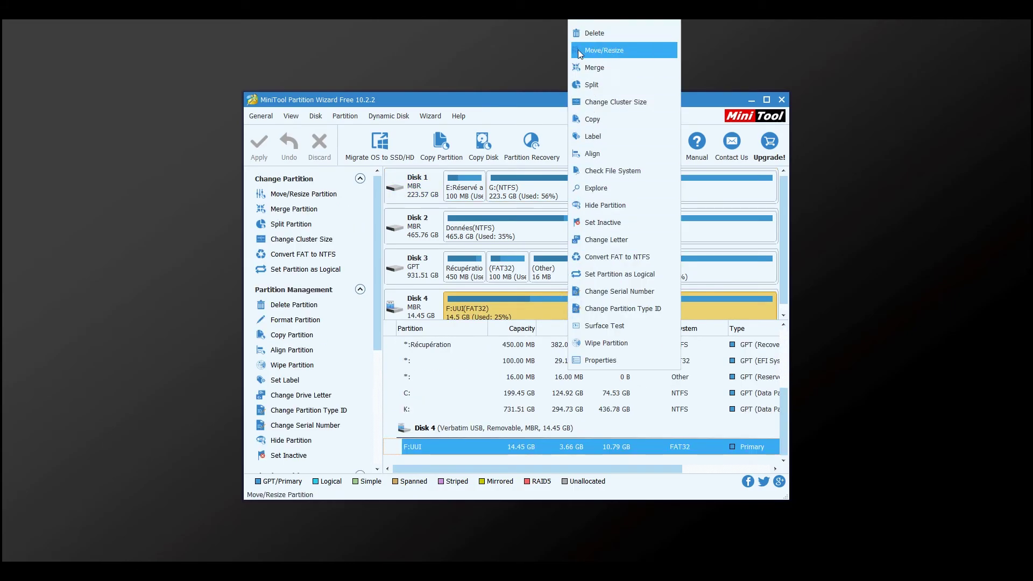
{"action": "left_click", "coordinate": [605, 50]}
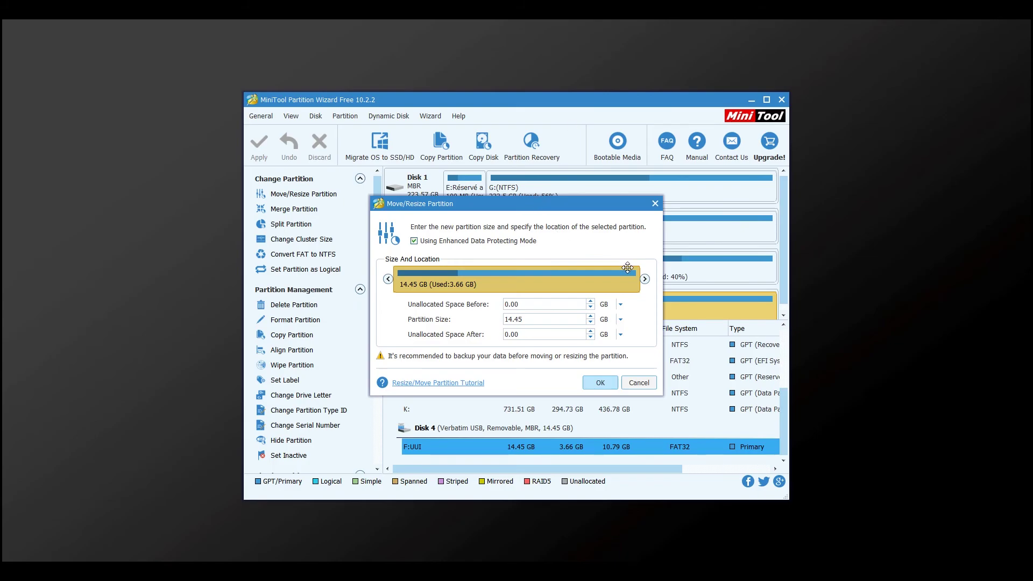
{"action": "left_click_drag", "start_coordinate": [640, 279], "coordinate": [490, 282]}
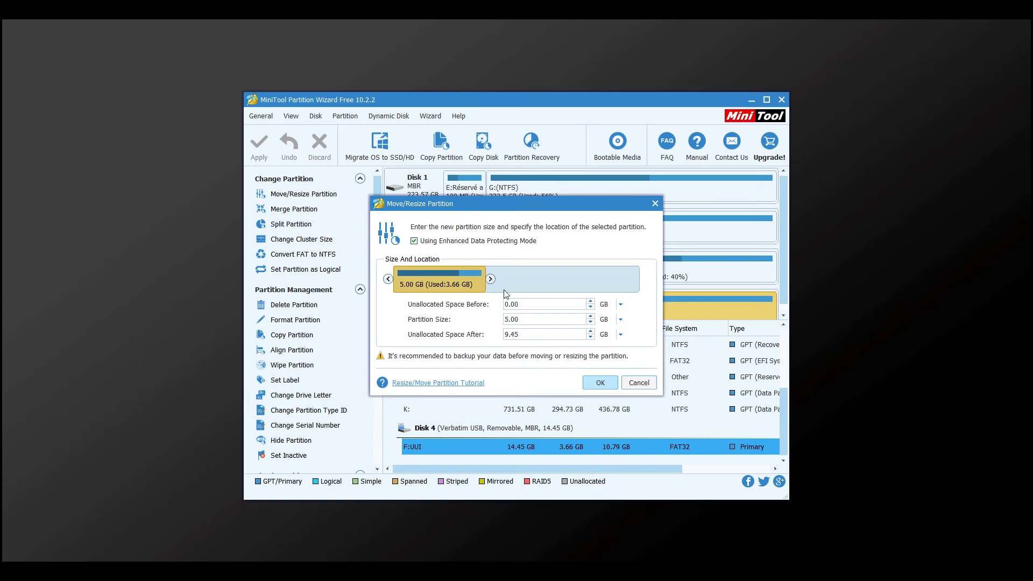
{"action": "left_click", "coordinate": [600, 387]}
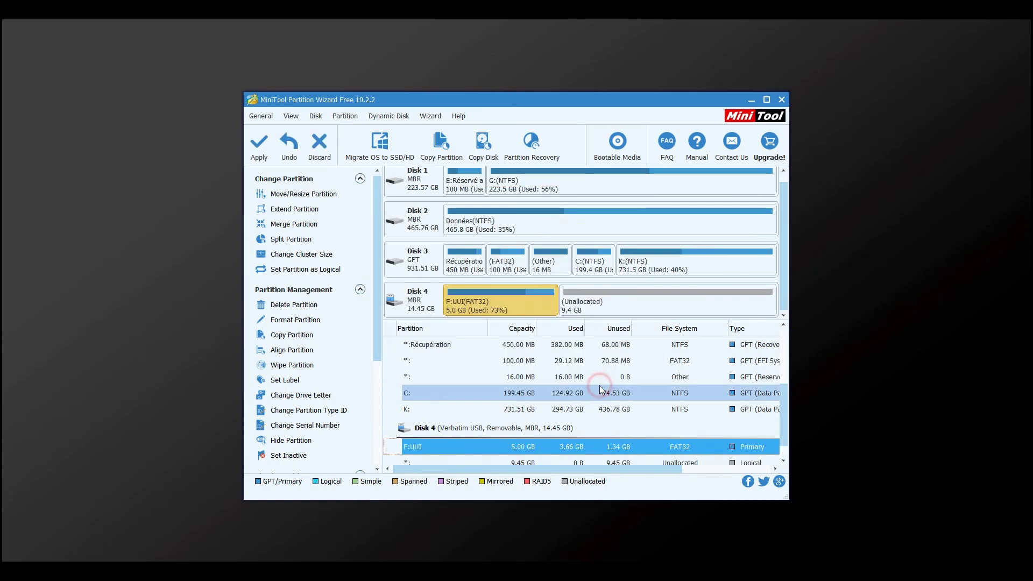
- Set up a new primary partition in Disk 4's unallocated space with the Ext4 file system and the label persistence
{"action": "right_click", "coordinate": [605, 302]}
{"action": "left_click", "coordinate": [622, 315]}
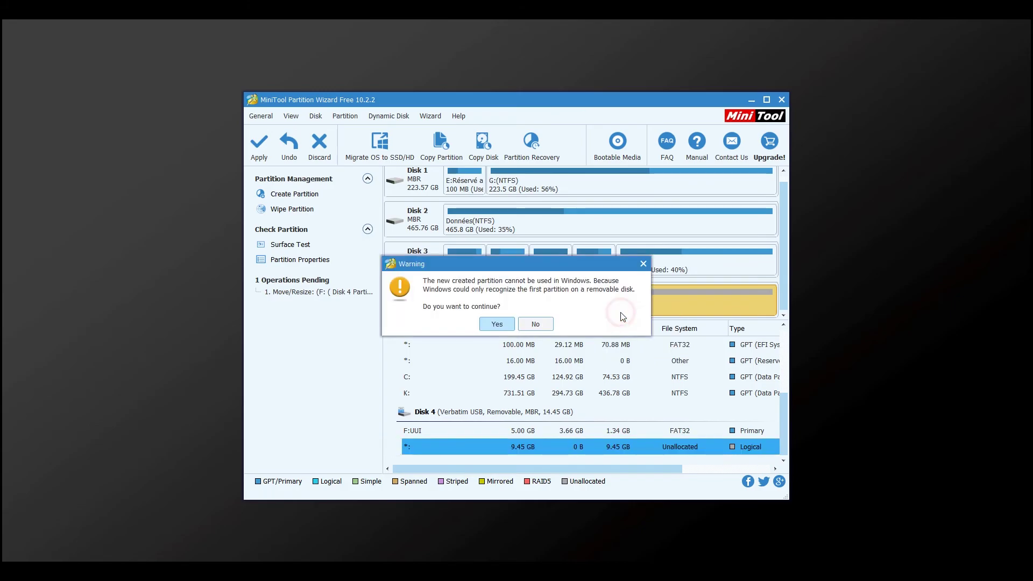
{"action": "left_click", "coordinate": [494, 323]}
{"action": "left_click", "coordinate": [485, 274]}
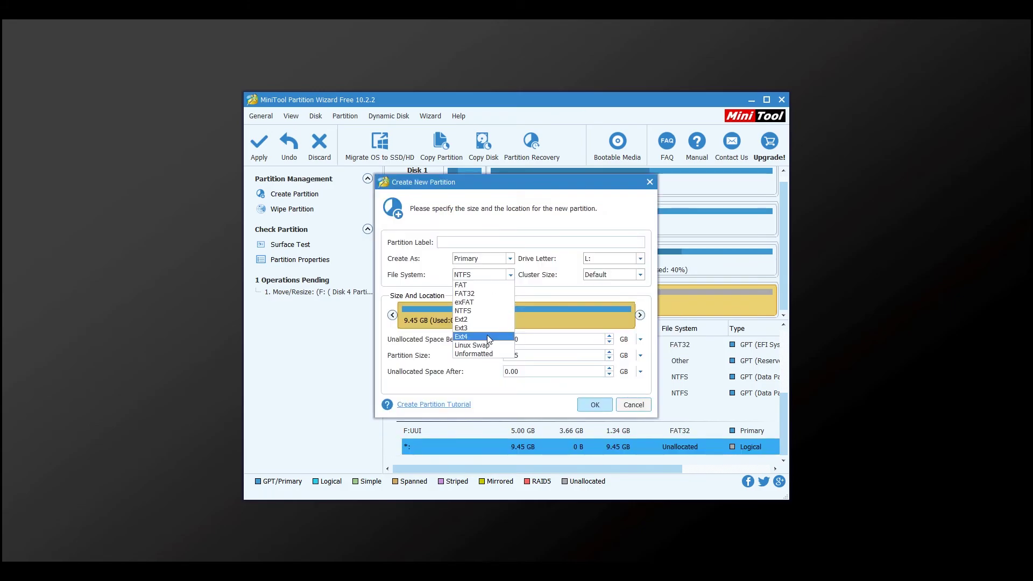
{"action": "left_click", "coordinate": [452, 244]}
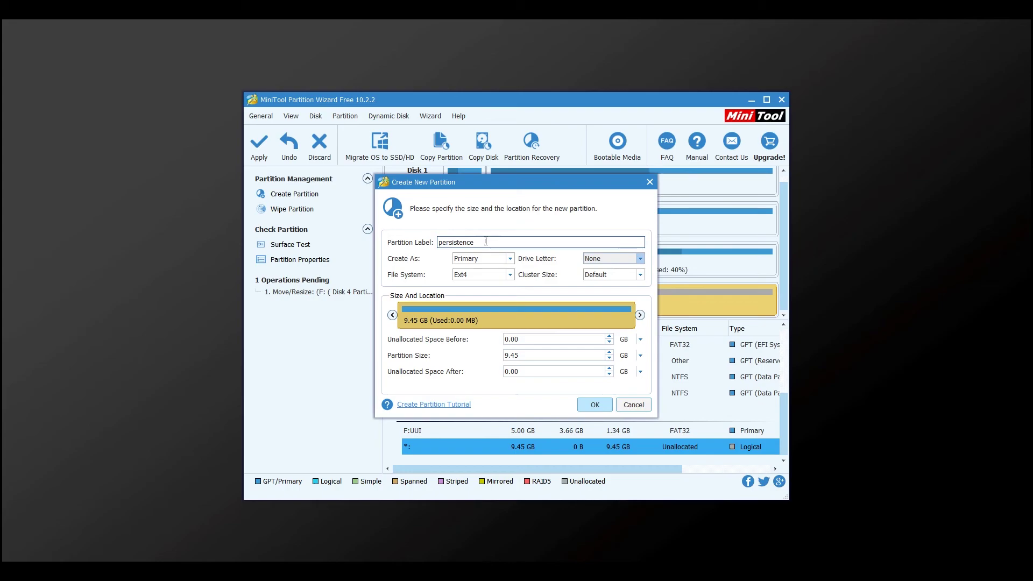
{"action": "left_click_drag", "start_coordinate": [486, 241], "coordinate": [450, 243]}
{"action": "left_click", "coordinate": [451, 243]}
{"action": "double_click", "coordinate": [484, 243]}
{"action": "left_click", "coordinate": [483, 243]}
{"action": "double_click", "coordinate": [481, 243]}
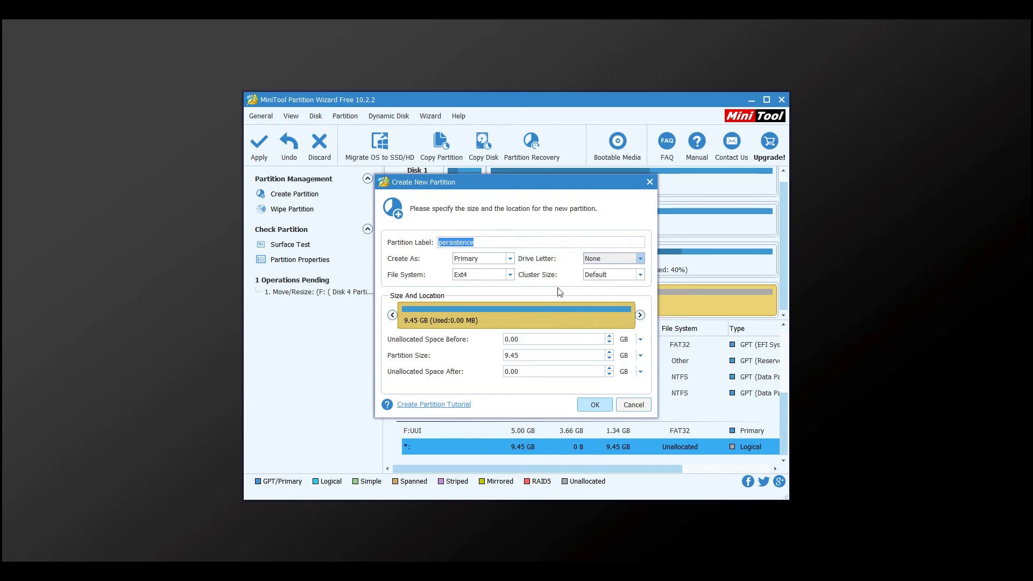
{"action": "left_click", "coordinate": [497, 239]}
- Choose Ext4 as the file system again and accept the new persistence partition's settings
{"action": "left_click", "coordinate": [463, 275]}
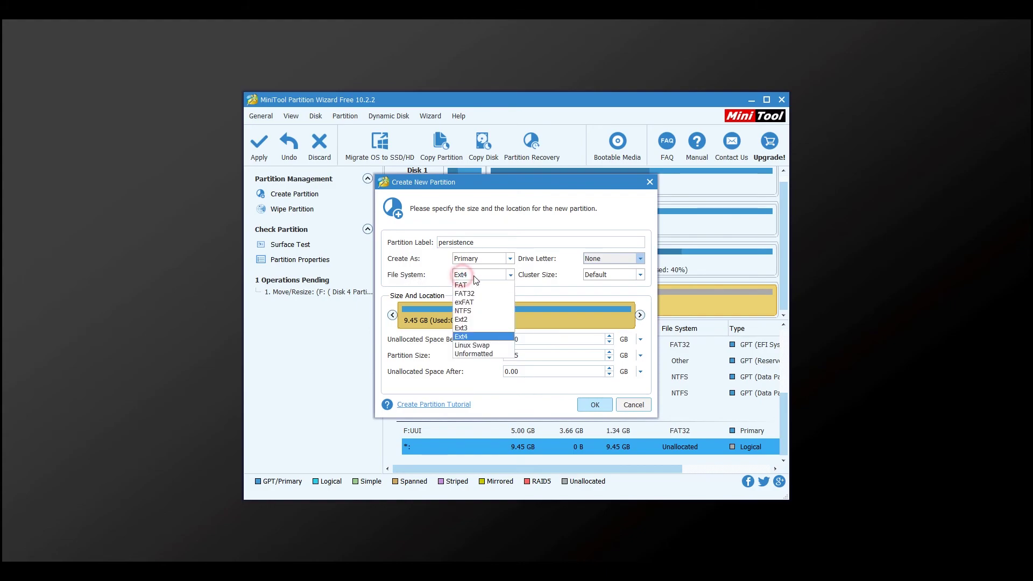
{"action": "left_click", "coordinate": [466, 338]}
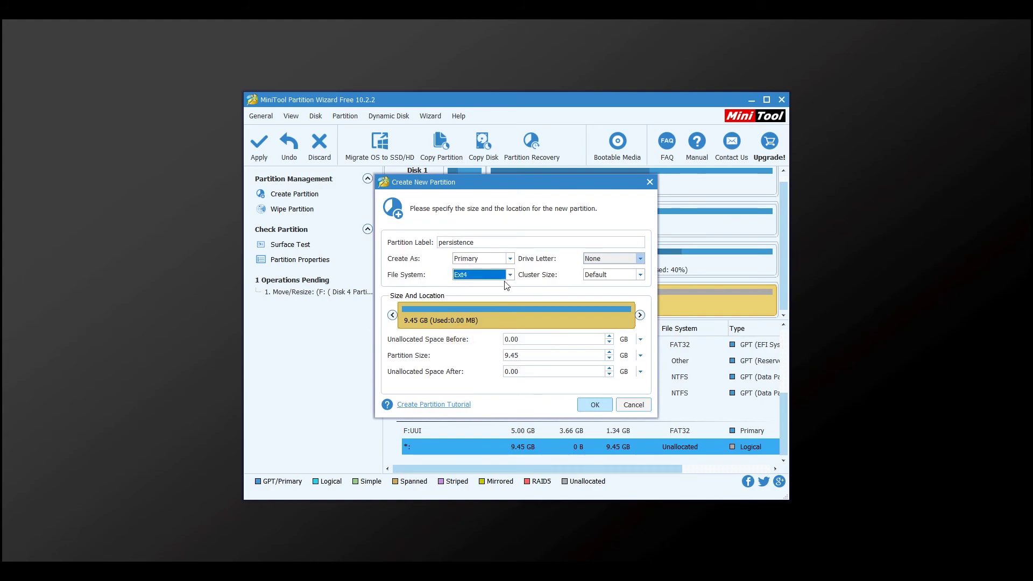
{"action": "left_click", "coordinate": [596, 405]}
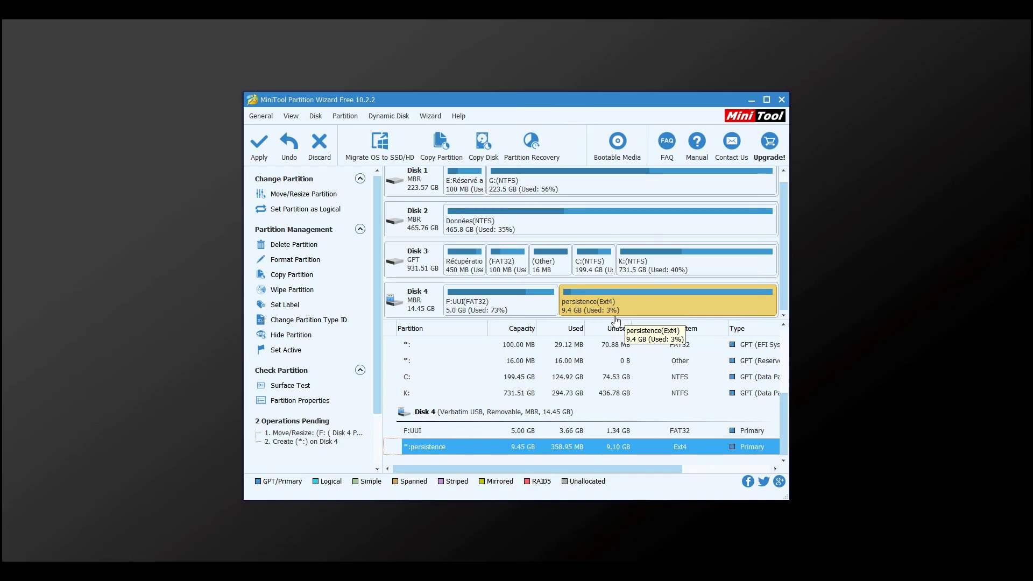
- Apply the pending resize and partition creation on Disk 4 and dismiss the completion message
{"action": "left_click", "coordinate": [259, 145]}
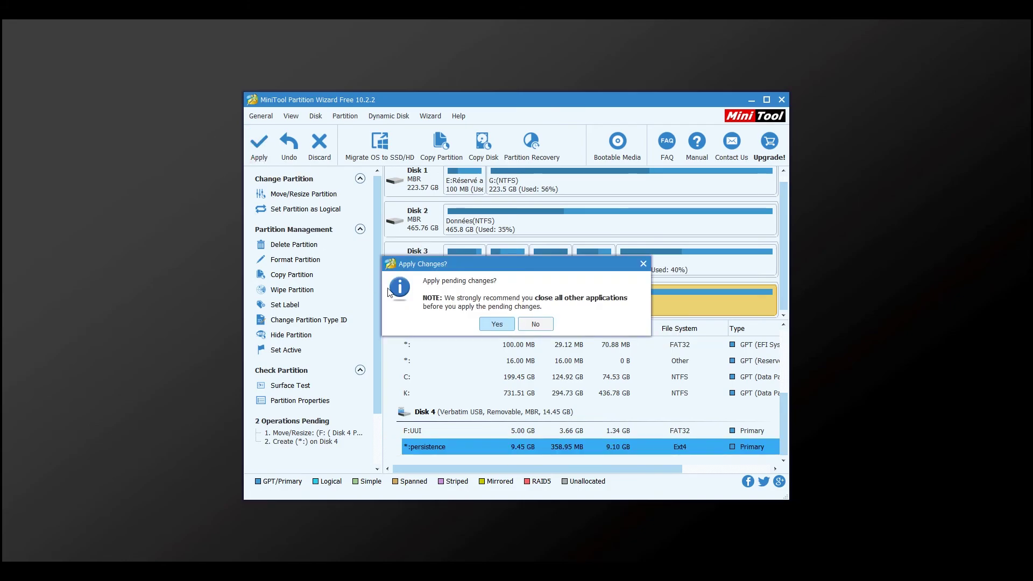
{"action": "left_click", "coordinate": [494, 325]}
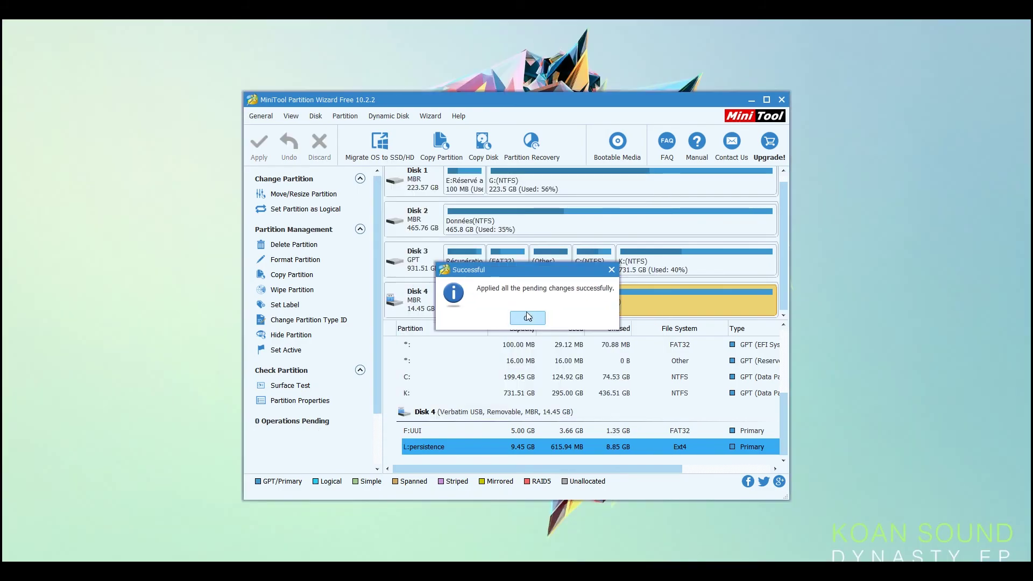
{"action": "left_click", "coordinate": [529, 324]}
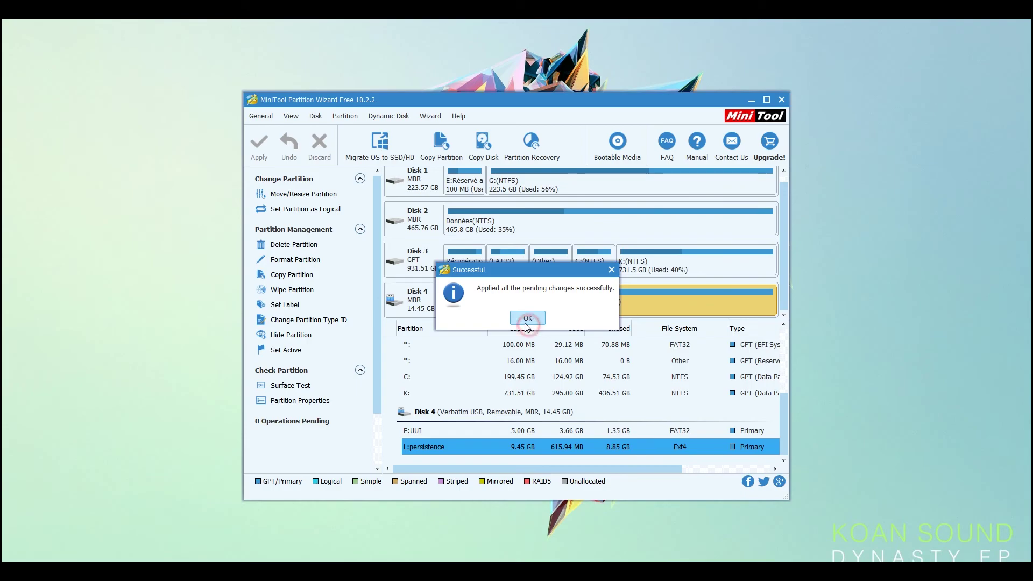
- Close the partition manager and decline the Windows request to format drive L:
{"action": "left_click", "coordinate": [782, 100]}
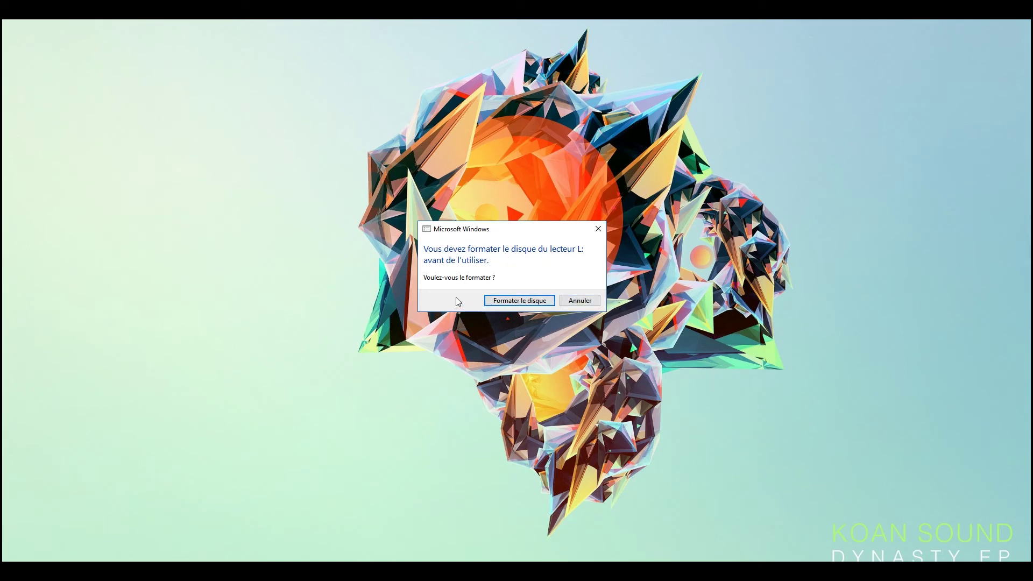
{"action": "left_click", "coordinate": [580, 299]}
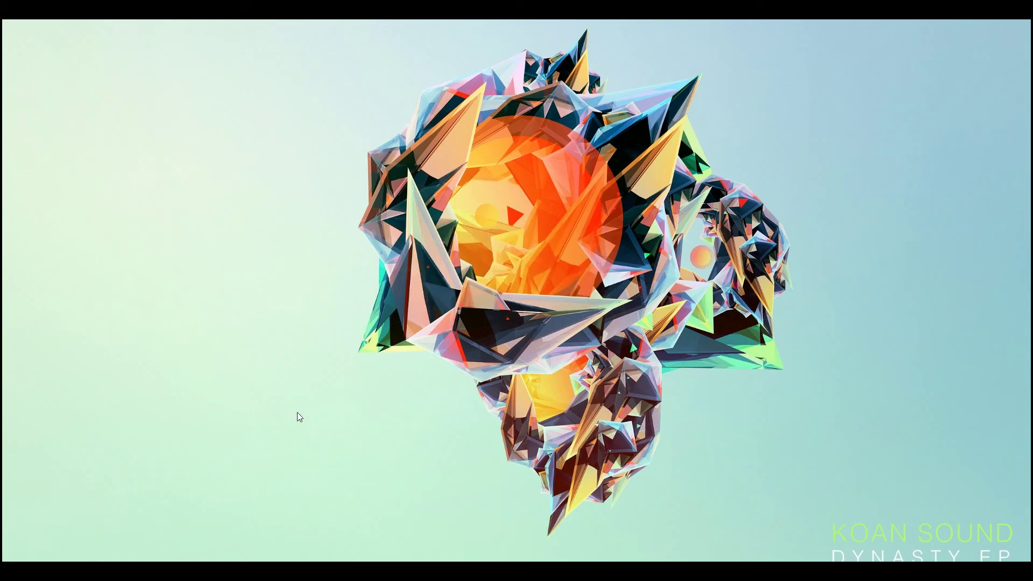